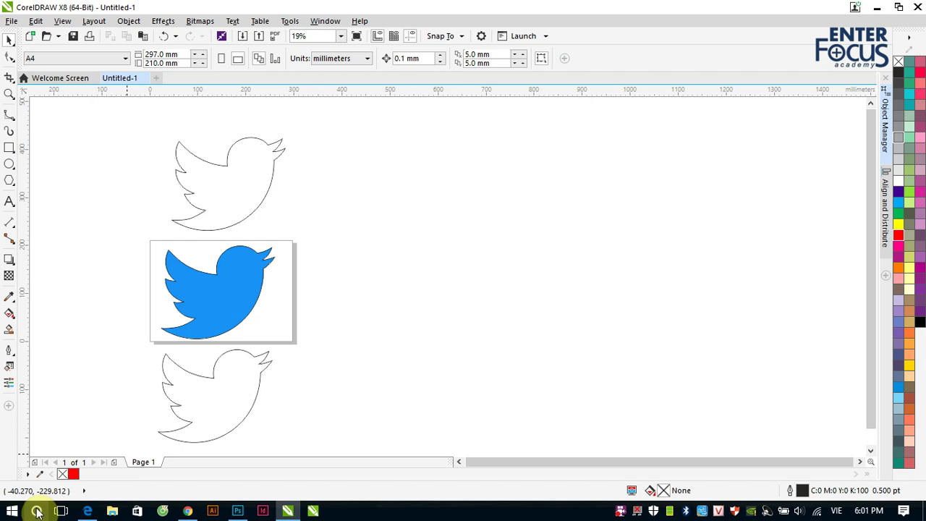
Step: Search Windows for "cont" and open Control Panel
left_click(37, 512)
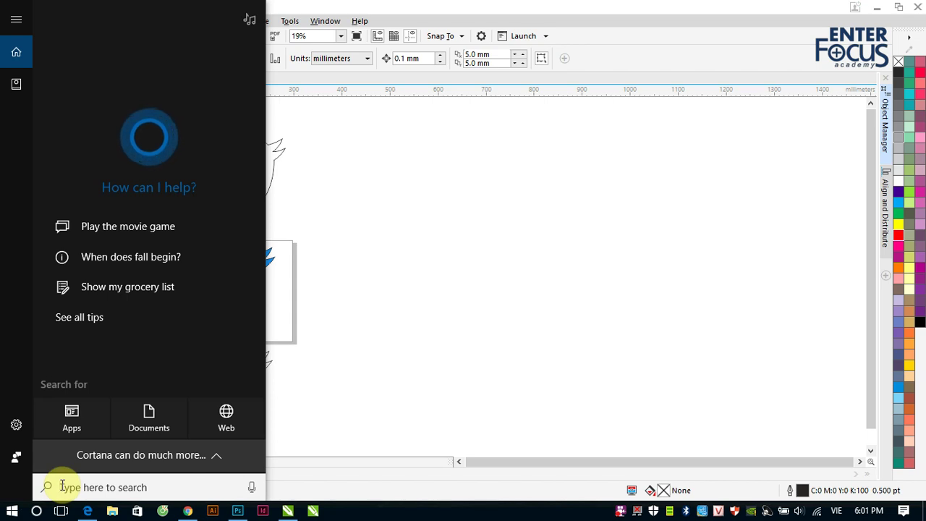
left_click(62, 487)
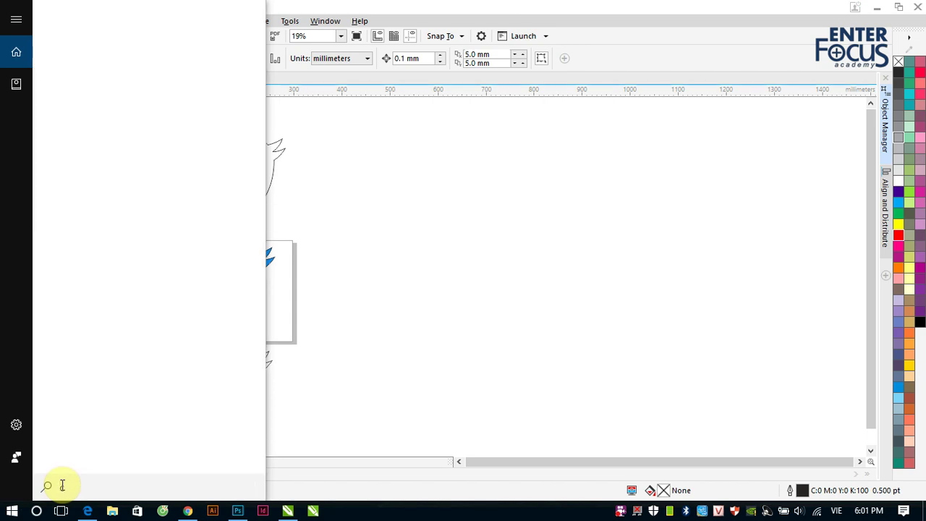
type("c")
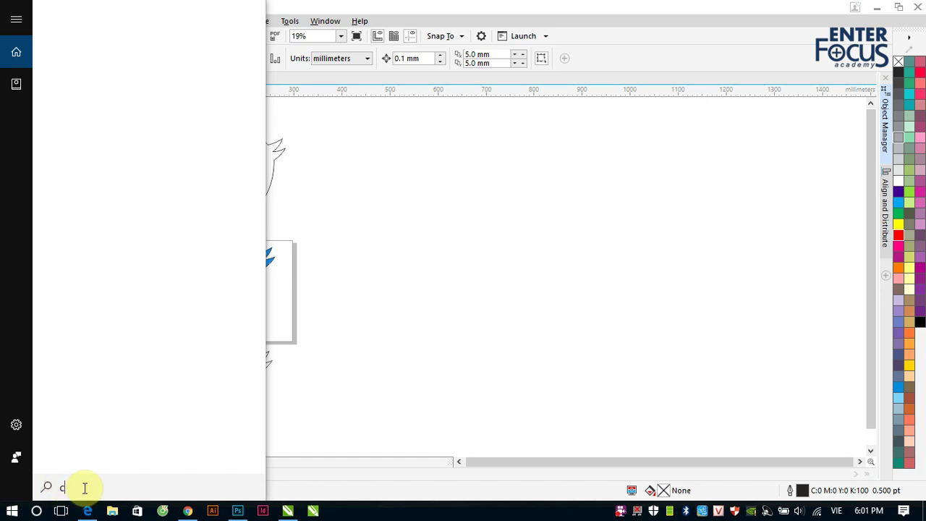
type("ont")
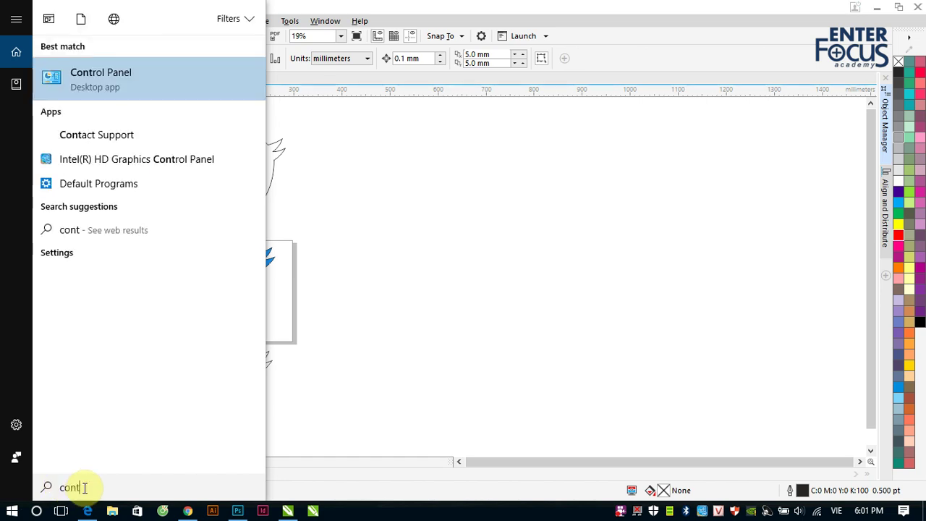
left_click(105, 76)
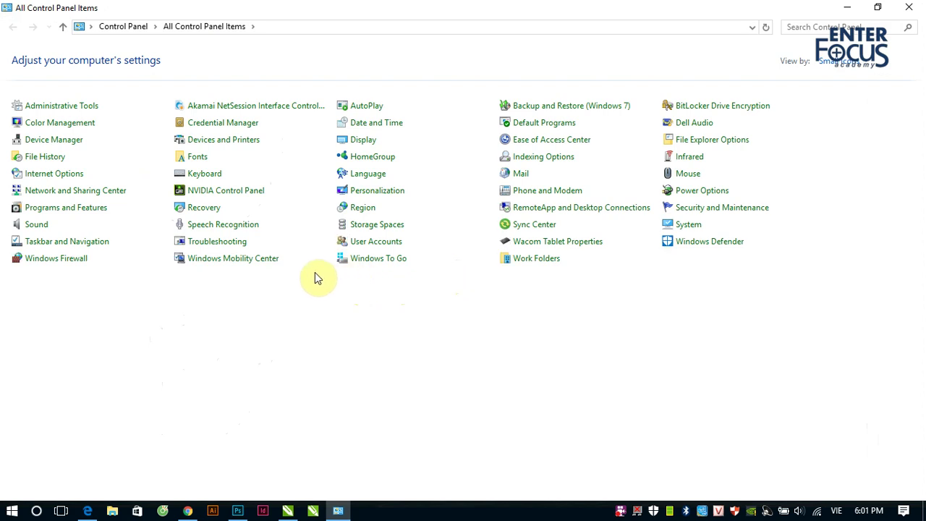
Step: Open the advanced settings of Windows Firewall and display the outbound rules
left_click(67, 266)
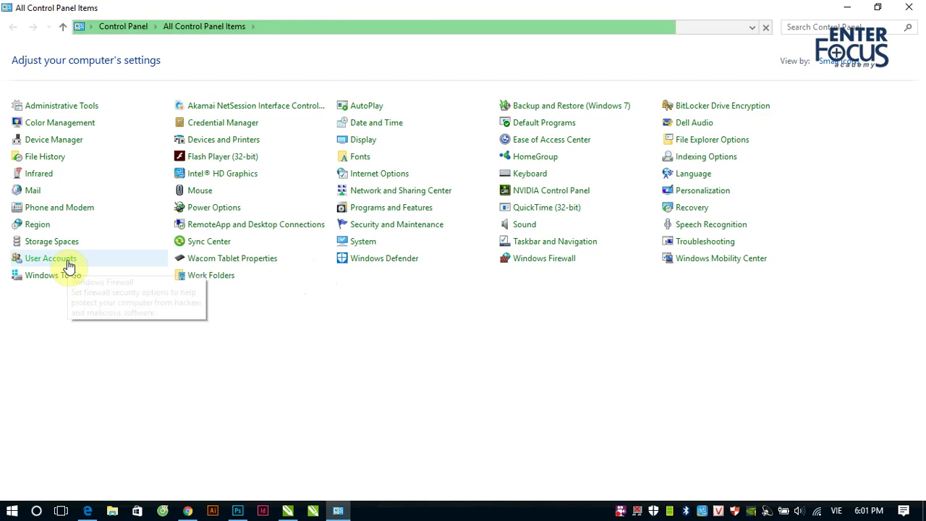
left_click(541, 262)
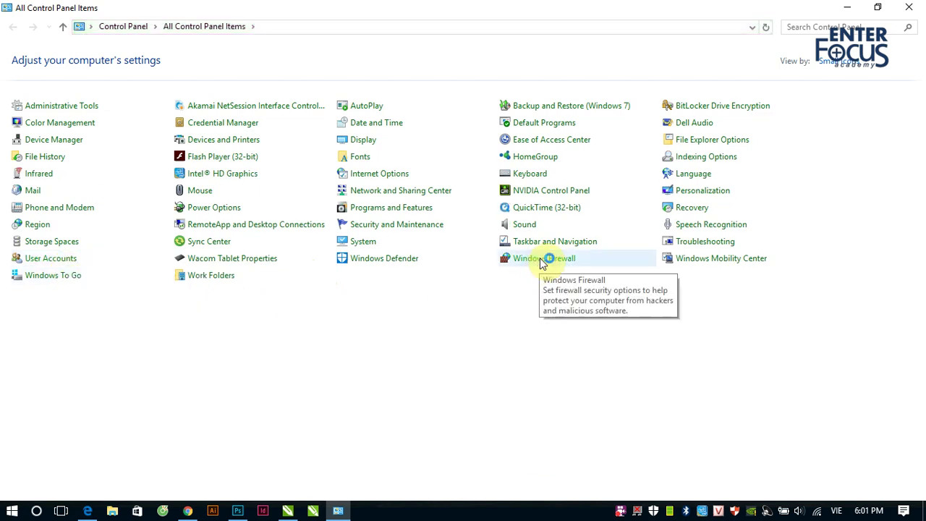
left_click(541, 262)
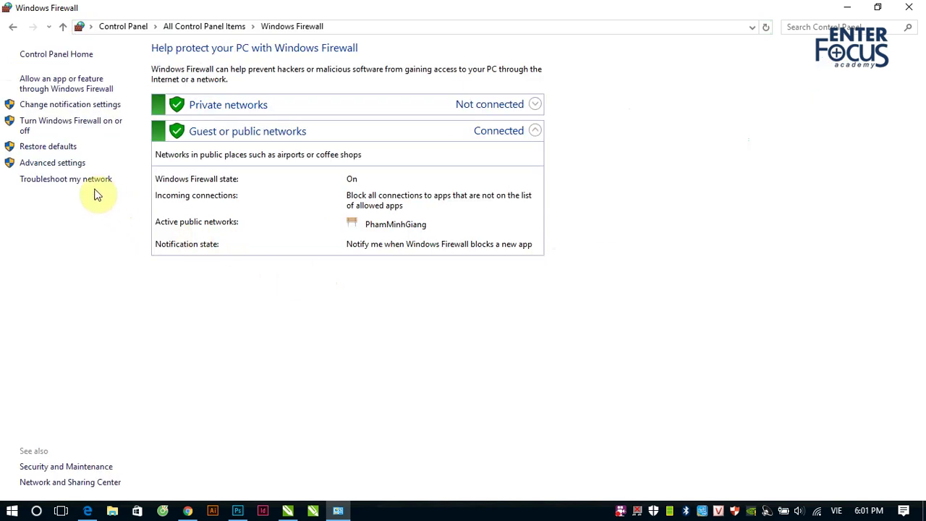
left_click(44, 163)
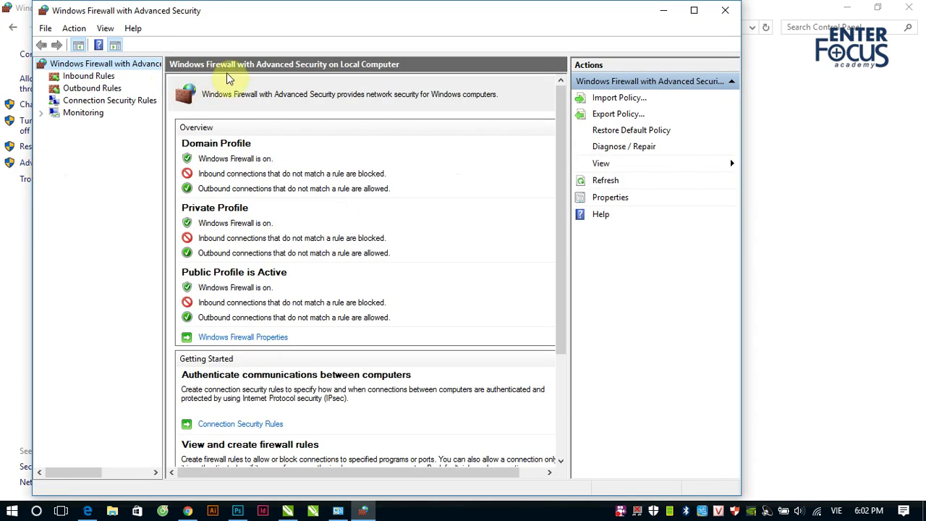
left_click(86, 91)
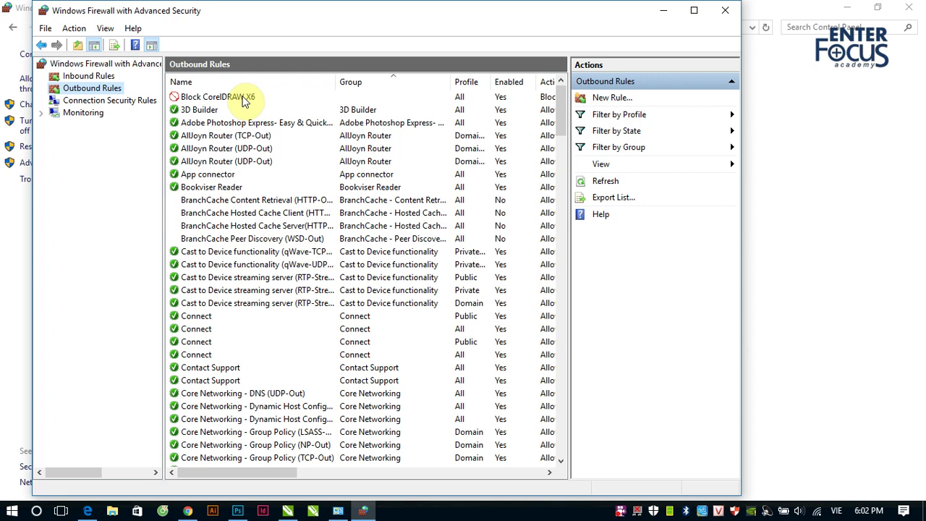
Step: Start a new outbound rule of the Program type that applies to a specific program path
left_click(614, 99)
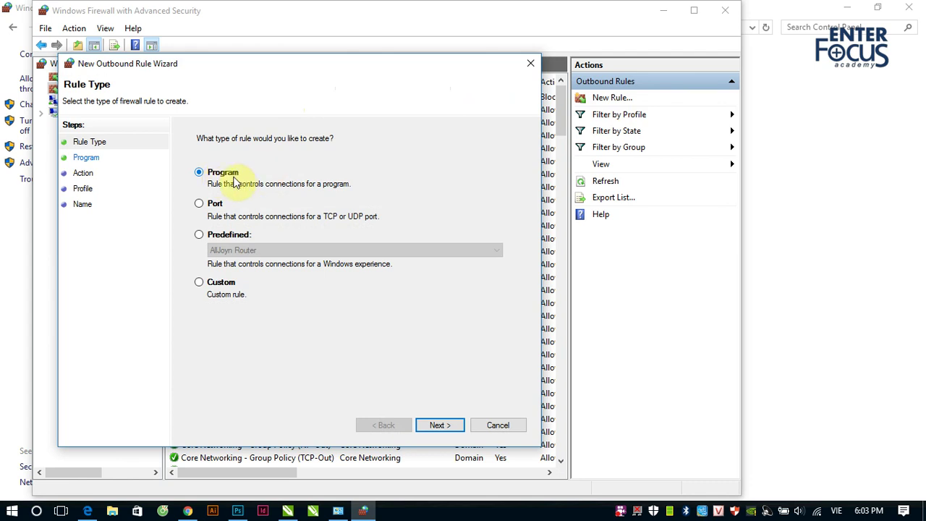
left_click(434, 427)
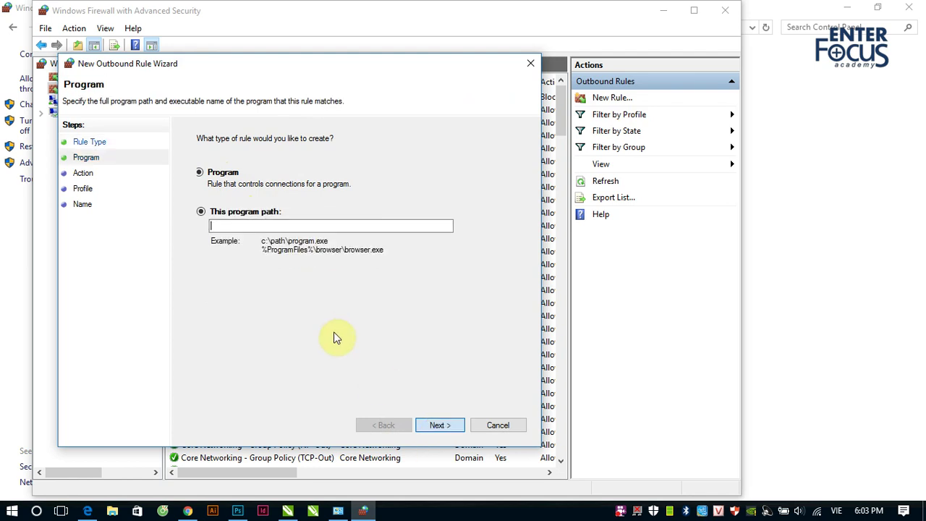
left_click(215, 217)
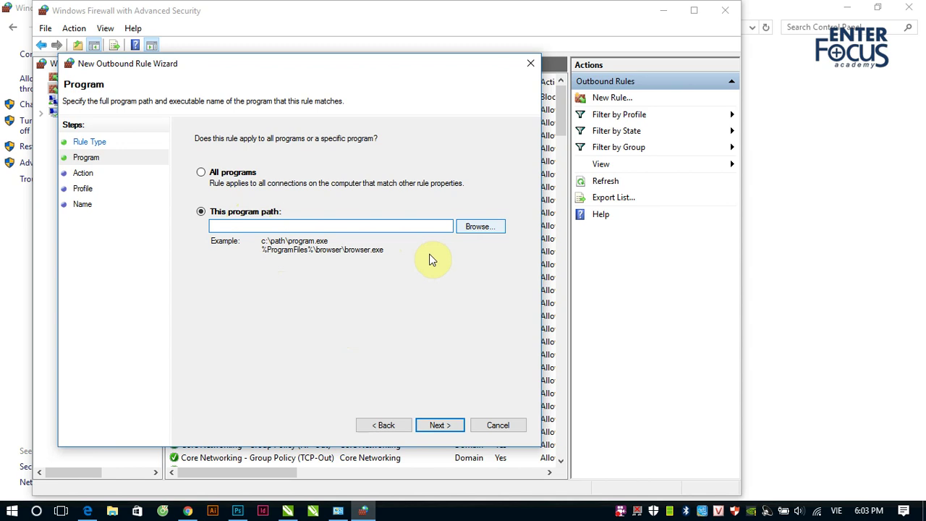
Step: Browse for the rule's program in C:\Program Files\Corel\CorelDRAW Graphics Suite X8
key("alt+r")
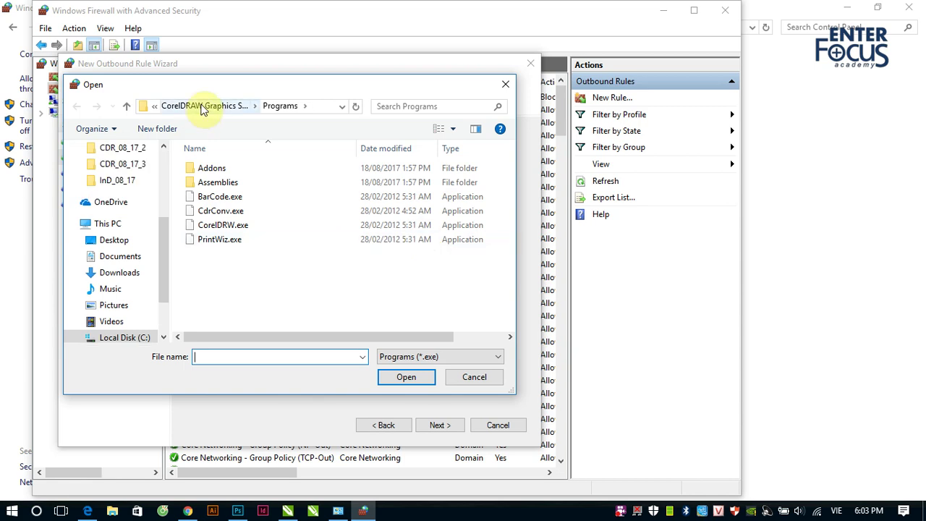
left_click(219, 231)
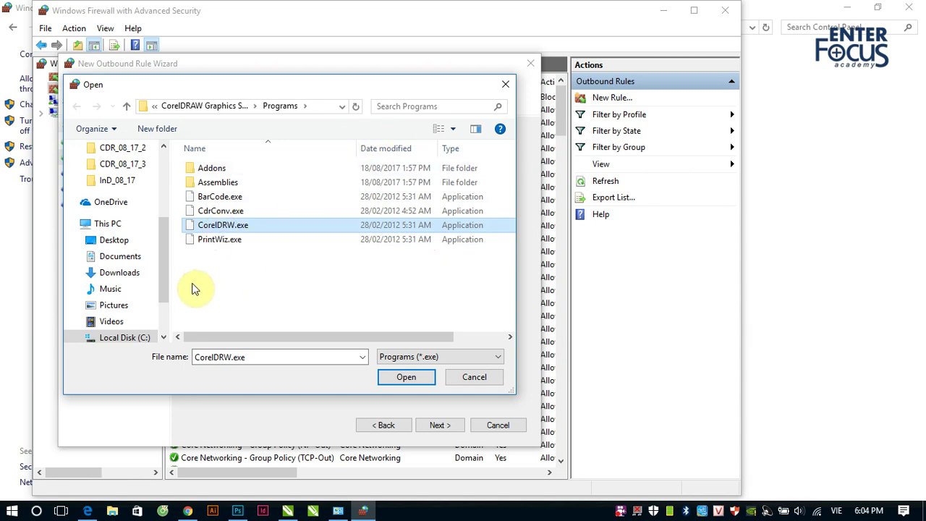
left_click_drag(166, 287, 163, 306)
scroll(165, 316, "down", 1)
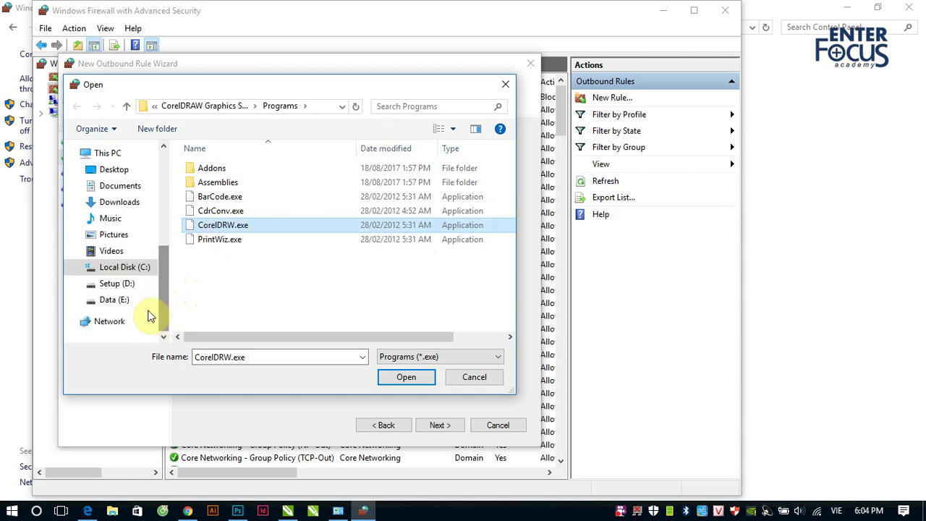
left_click(130, 272)
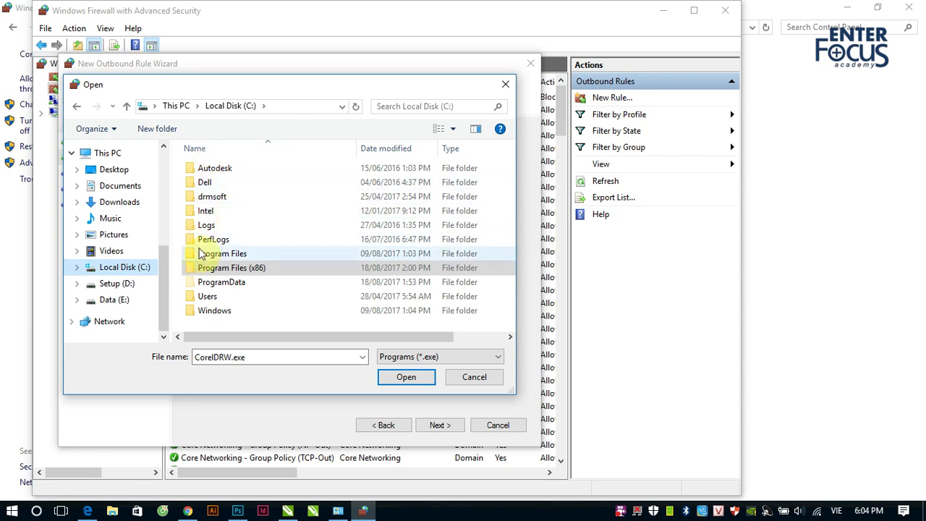
left_click(244, 271)
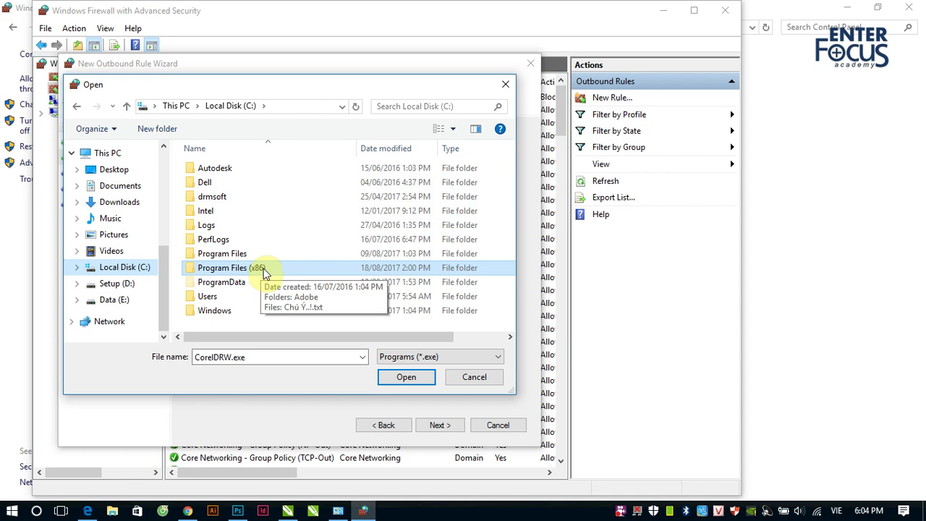
double_click(223, 255)
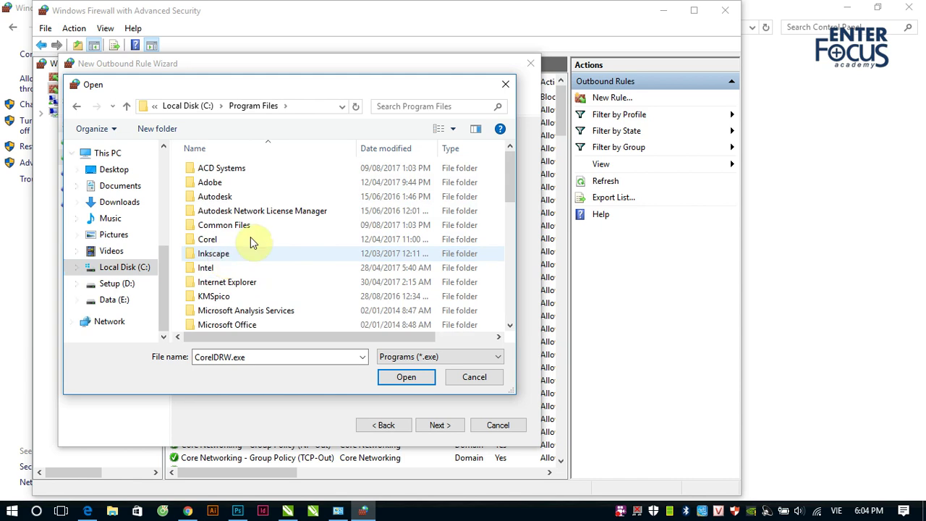
double_click(208, 241)
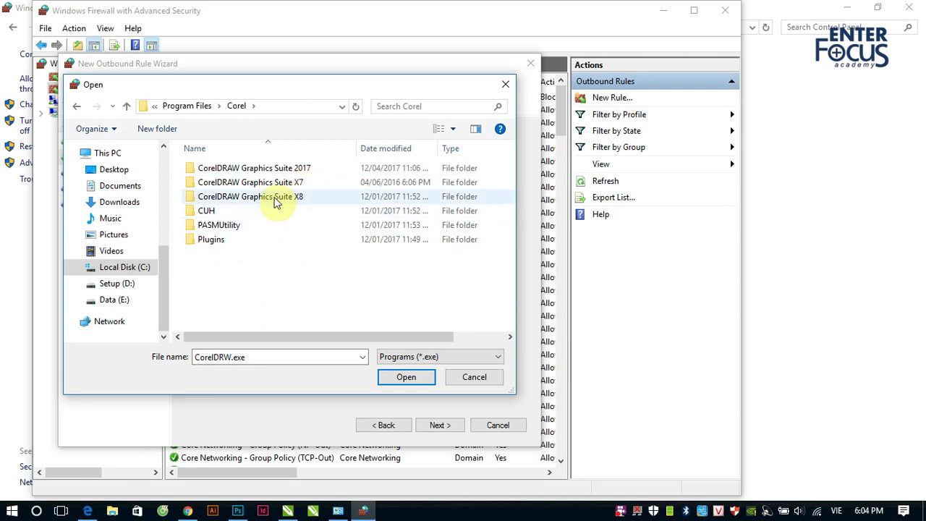
double_click(192, 199)
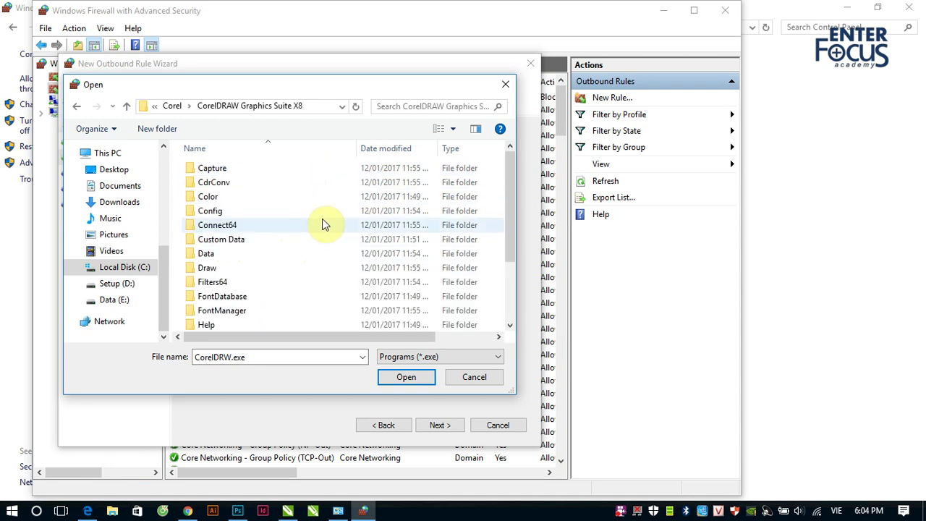
Step: Choose CorelDRW.exe from the suite's Programs64 folder as the rule's program path
scroll(316, 228, "down", 2)
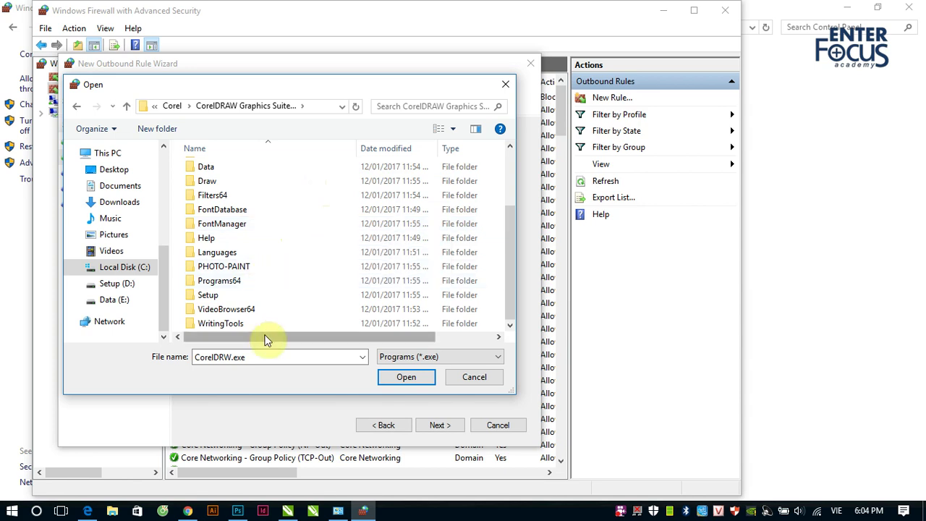
scroll(272, 299, "up", 2)
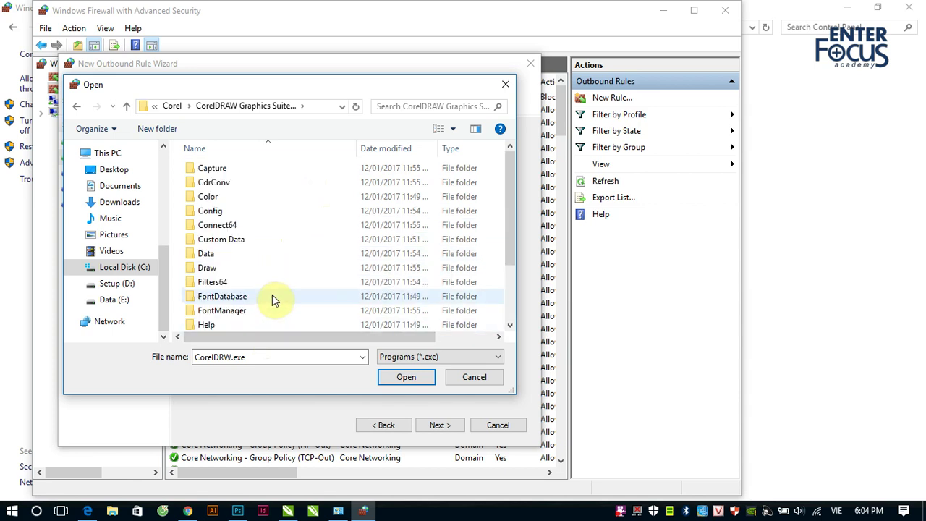
double_click(215, 267)
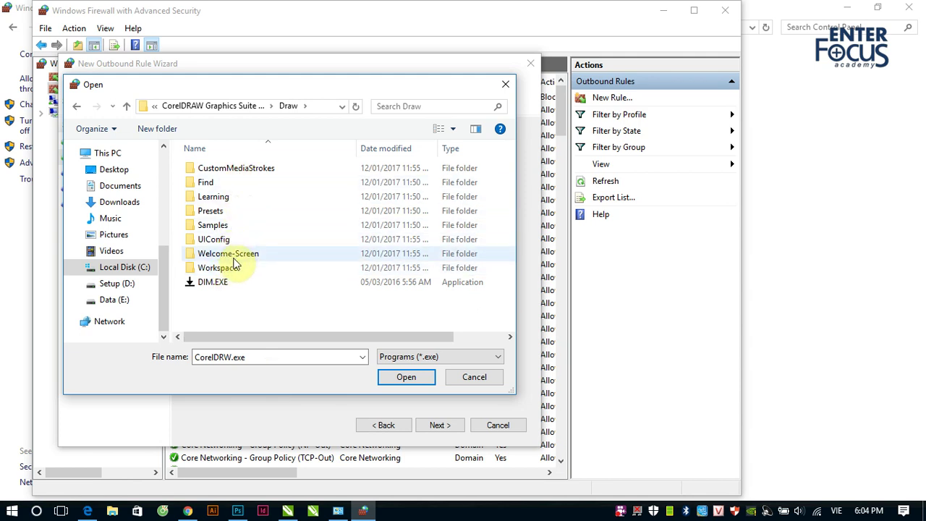
key("BackSpace")
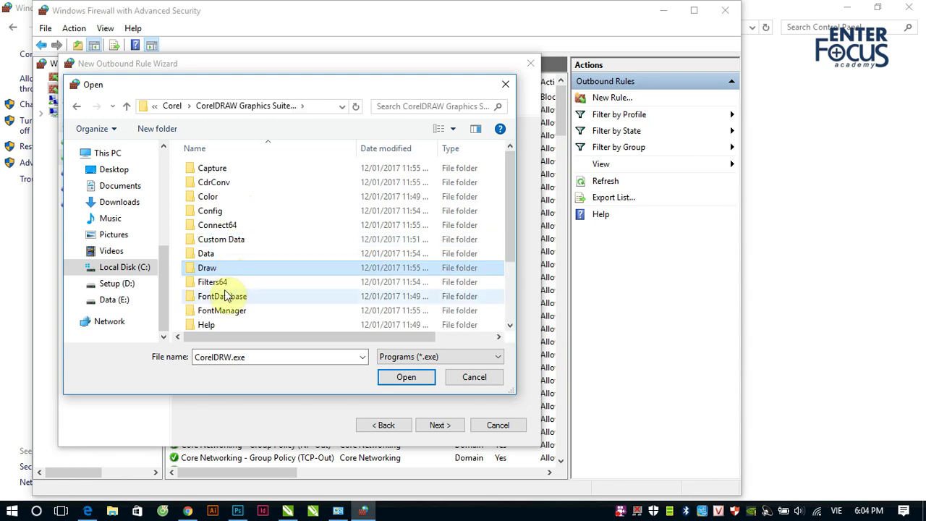
scroll(258, 282, "down", 2)
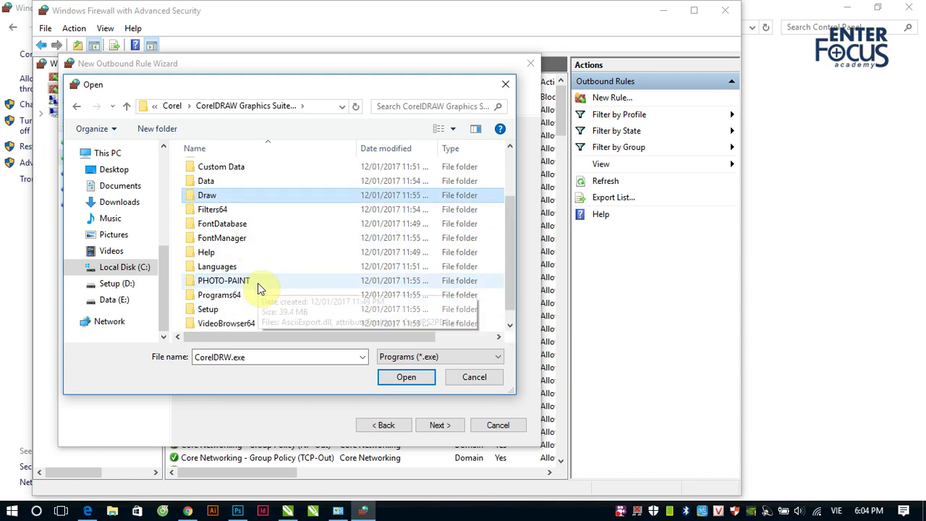
double_click(233, 295)
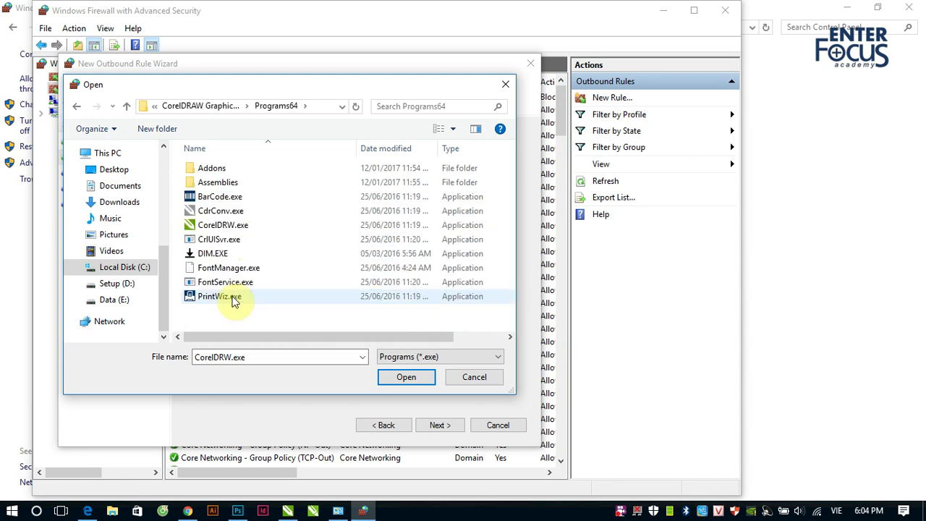
left_click(229, 227)
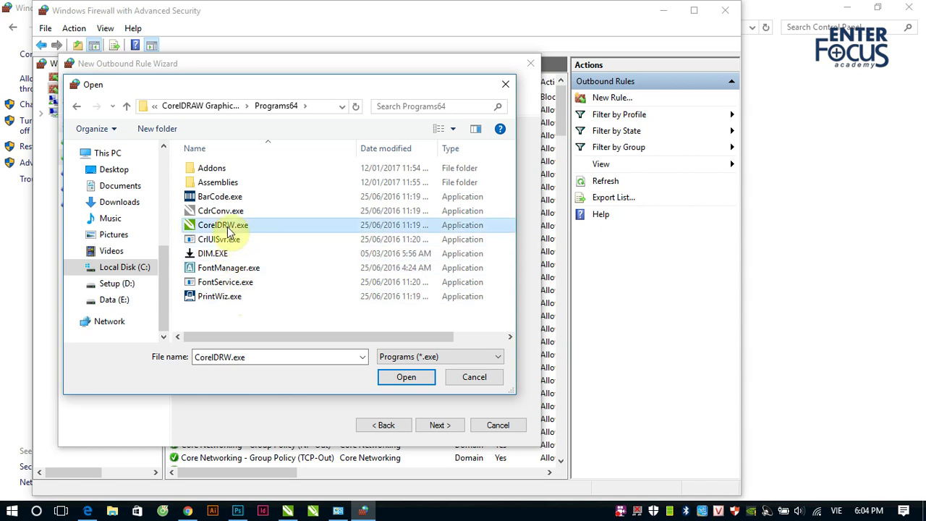
left_click(406, 377)
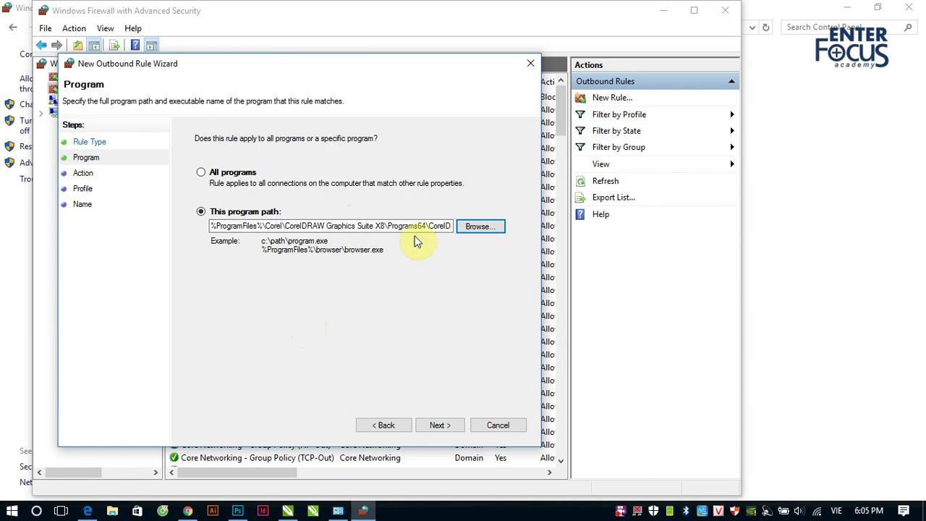
Step: Have the rule block the connection and apply to the Domain, Private and Public profiles
left_click(450, 428)
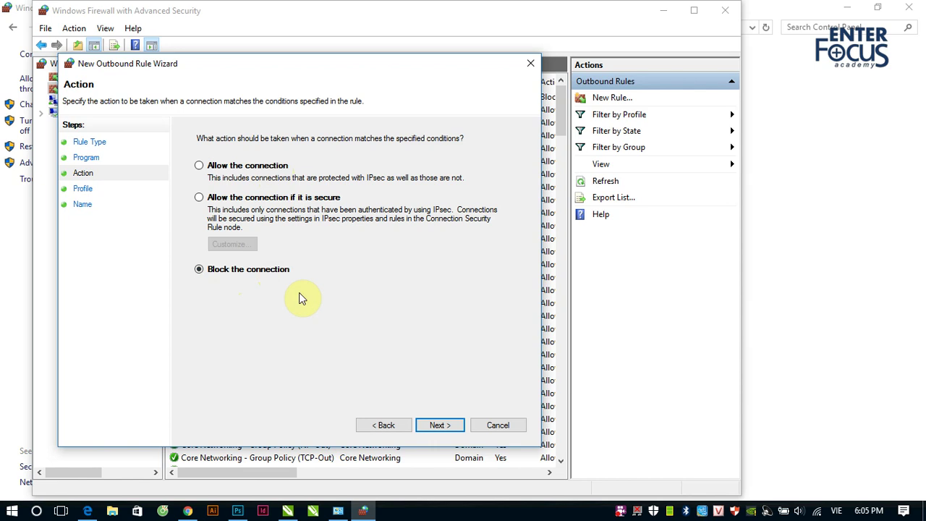
left_click(440, 426)
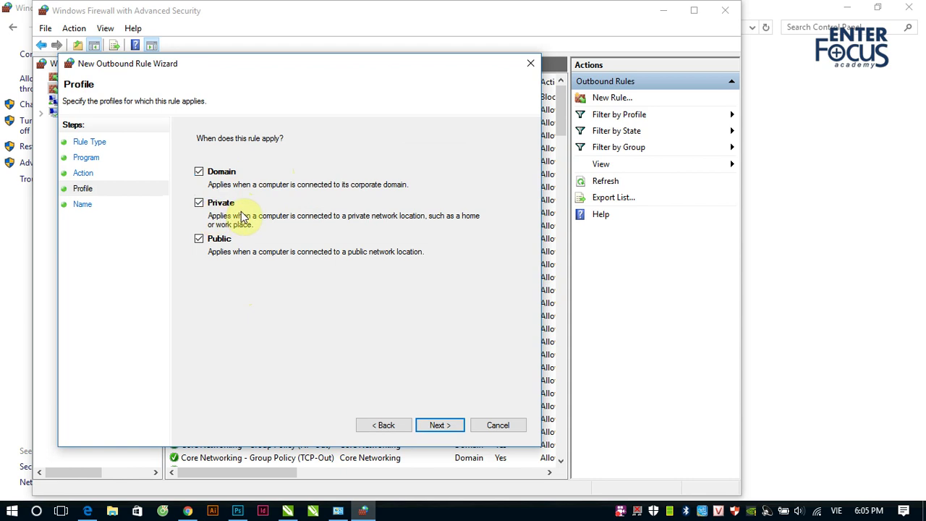
left_click(440, 427)
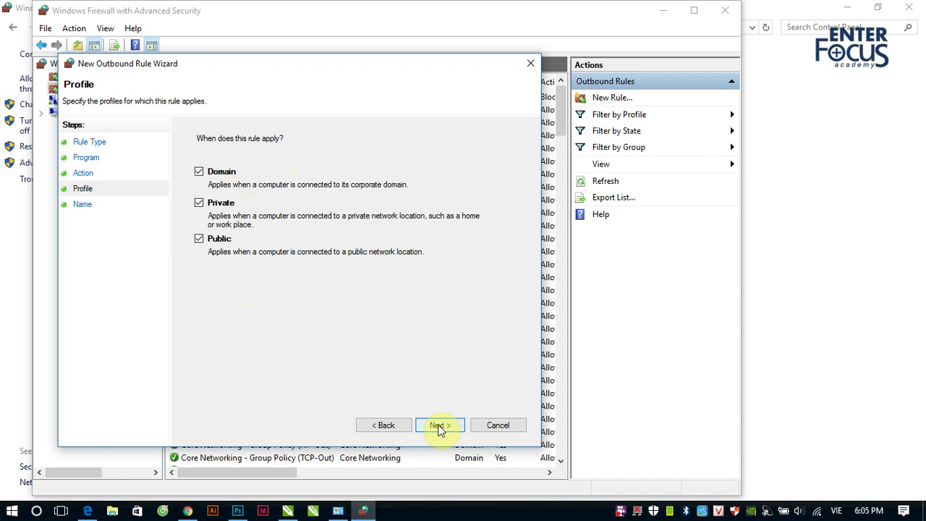
left_click(440, 425)
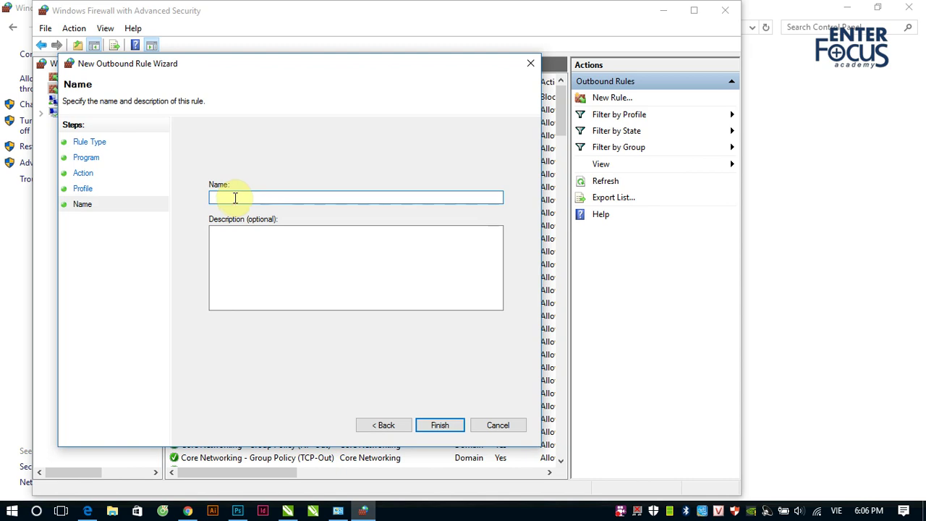
Step: Name the rule "Block CorelDRAW X8" and finish creating it
type("Block CorelDRAW X8")
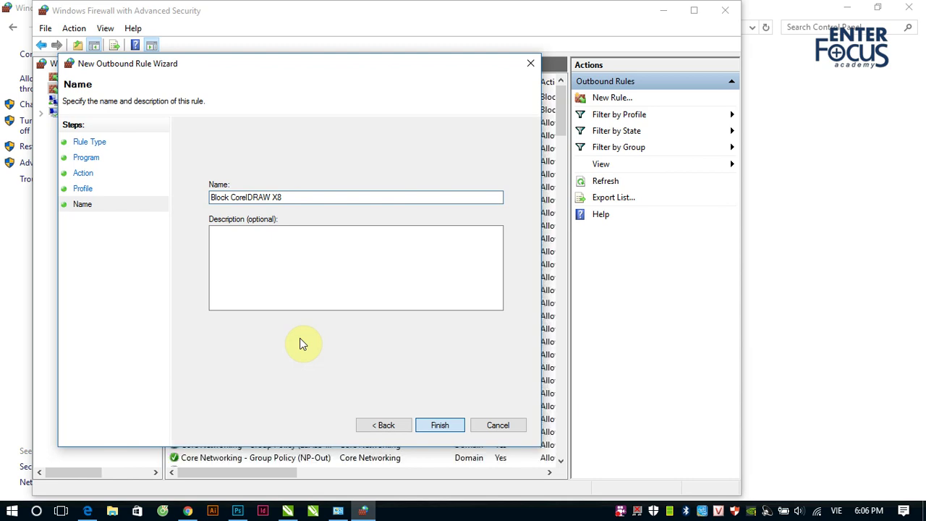
key("Return")
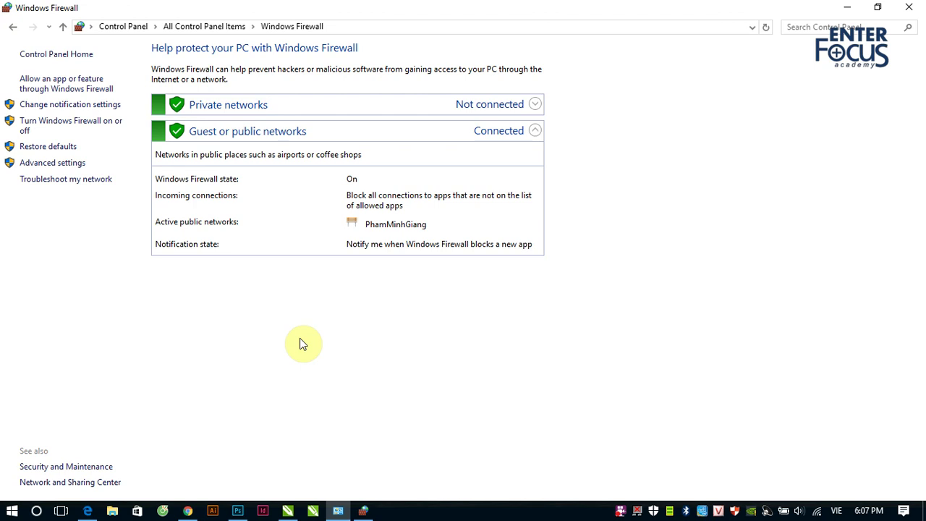
left_click(620, 515)
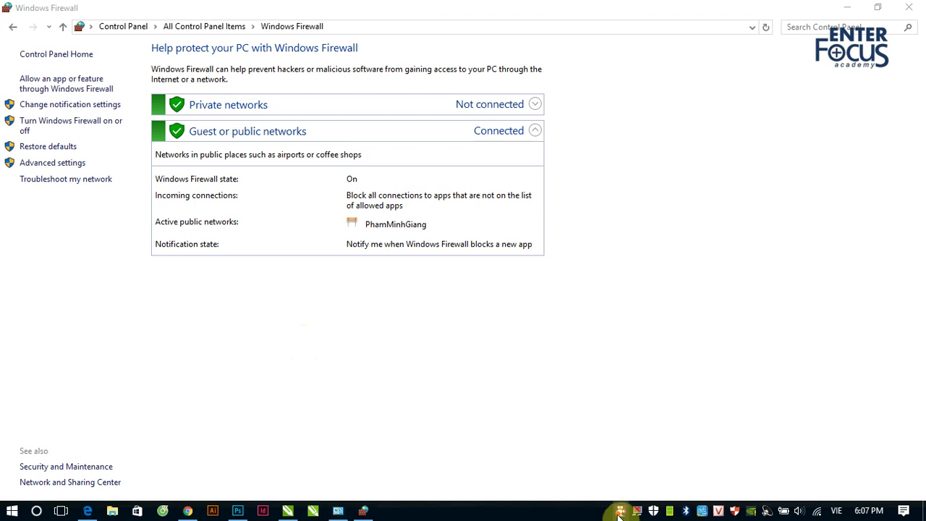